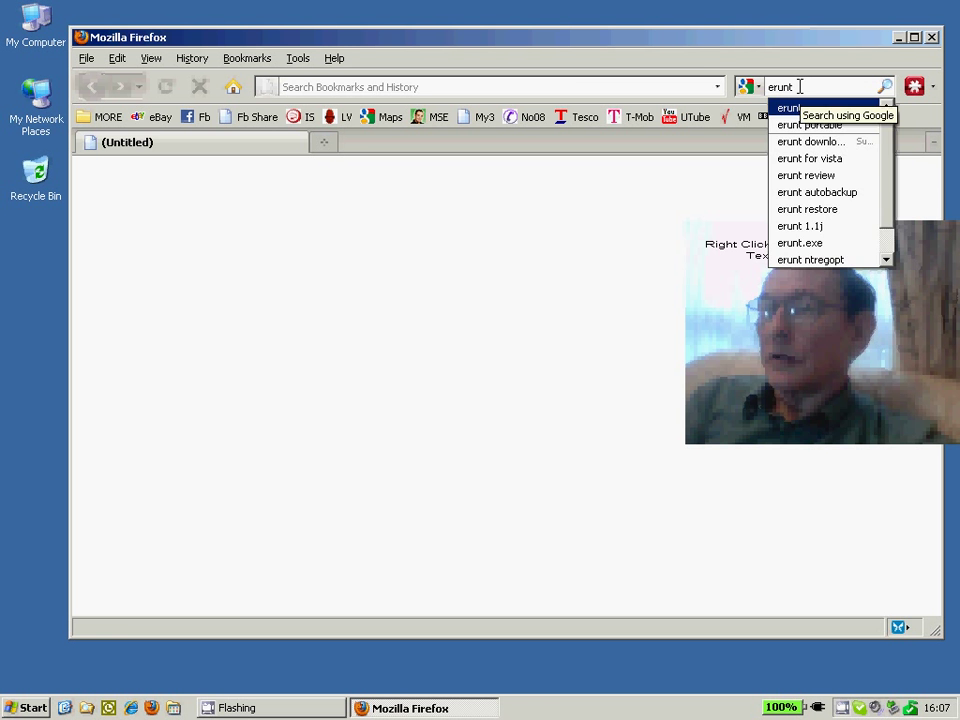
Search Google for erunt and open the ERUNT and NTREGOPT result.
key("Return")
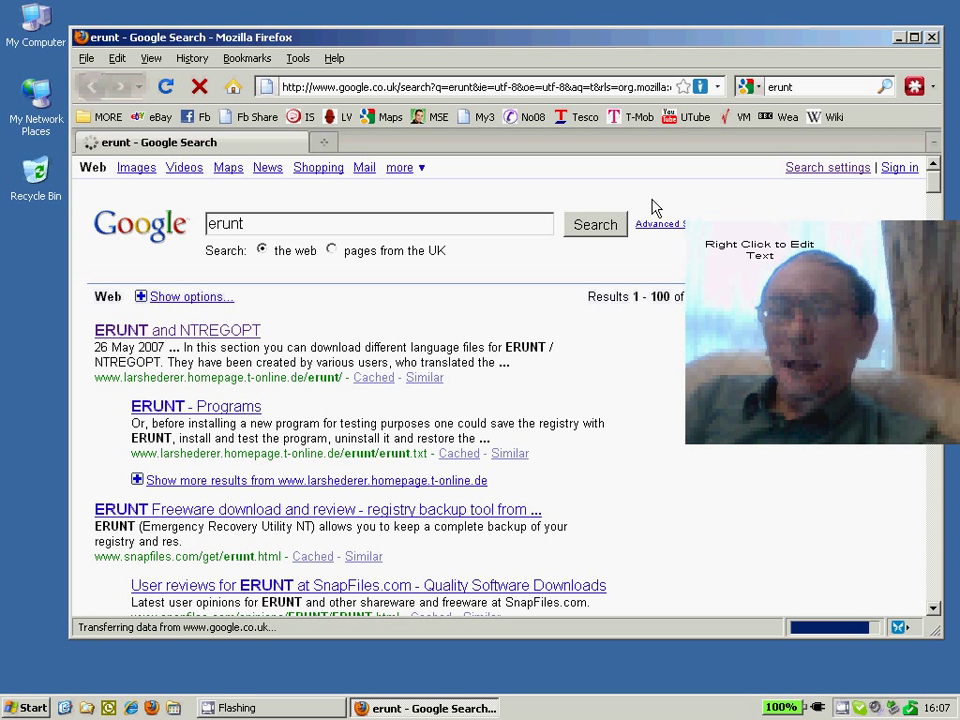
left_click(218, 330)
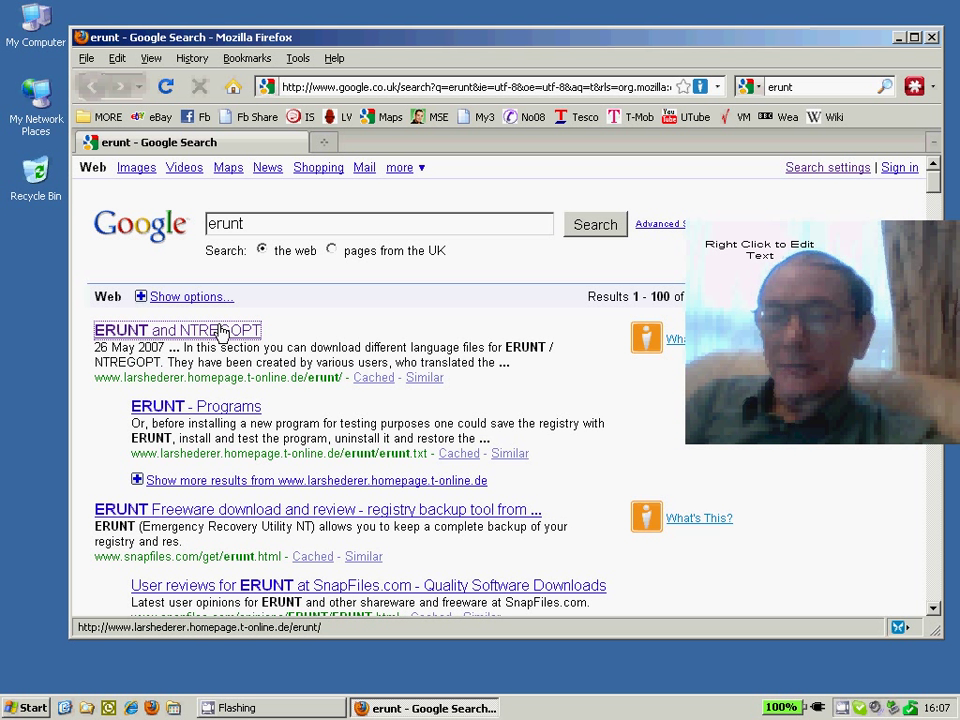
left_click(220, 332)
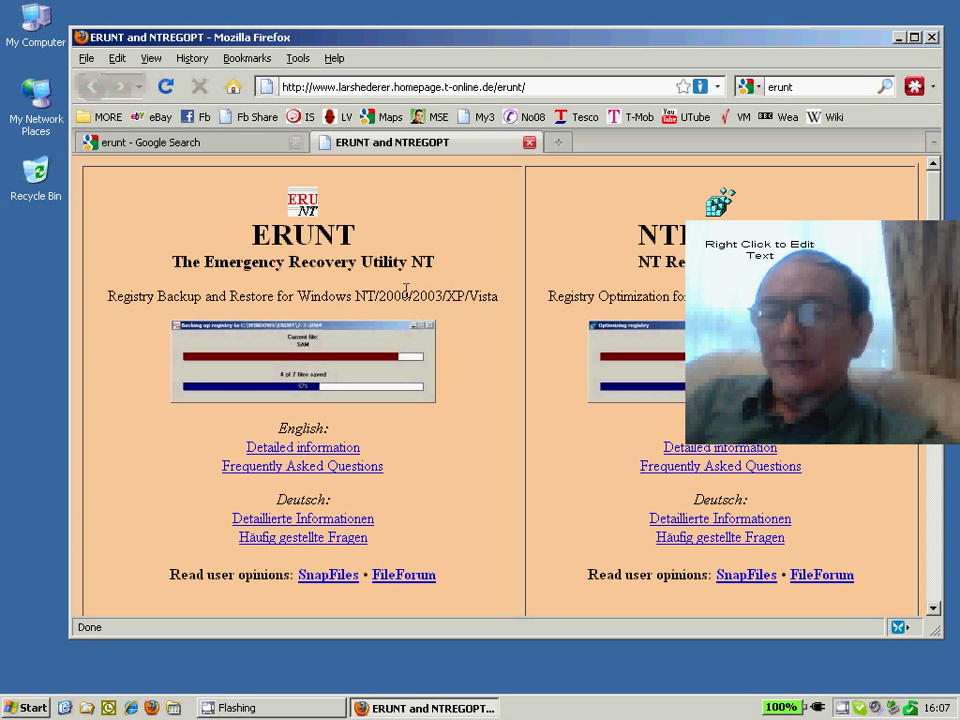
Download the zipped ERUNT version, erunt.zip, from Server 1 and close the downloads and browser windows.
scroll(477, 373, "down", 7)
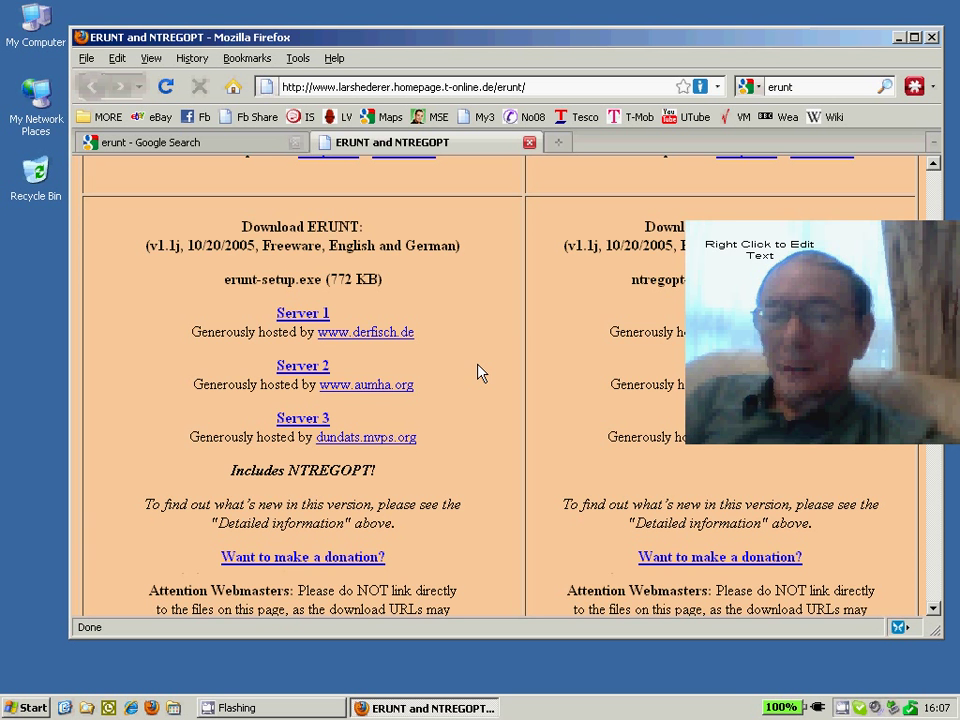
scroll(477, 373, "down", 15)
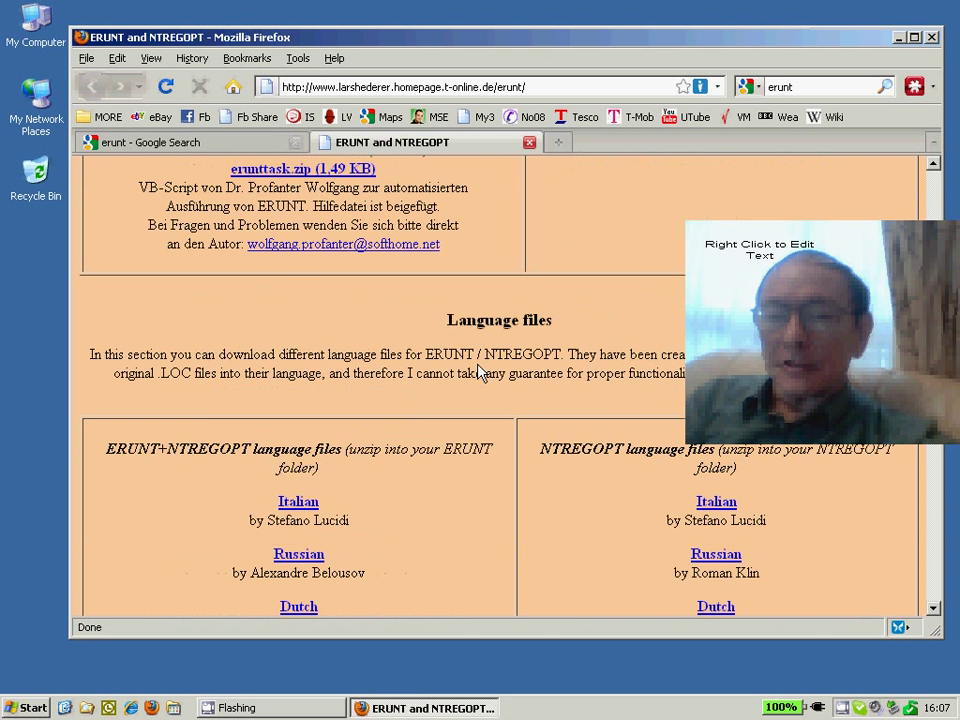
scroll(477, 373, "up", 8)
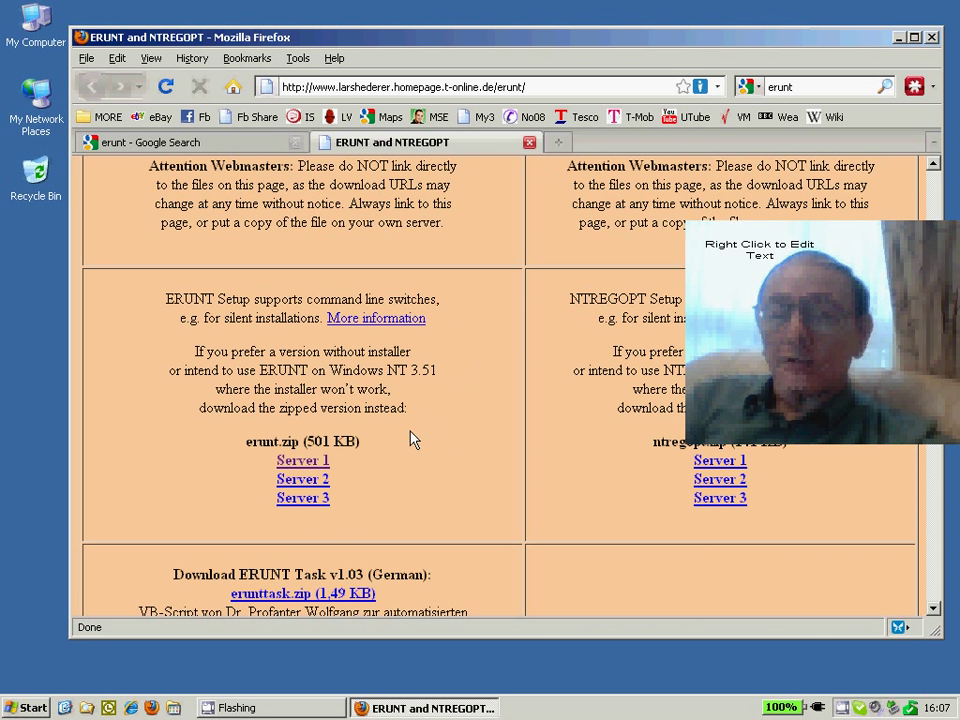
left_click(293, 465)
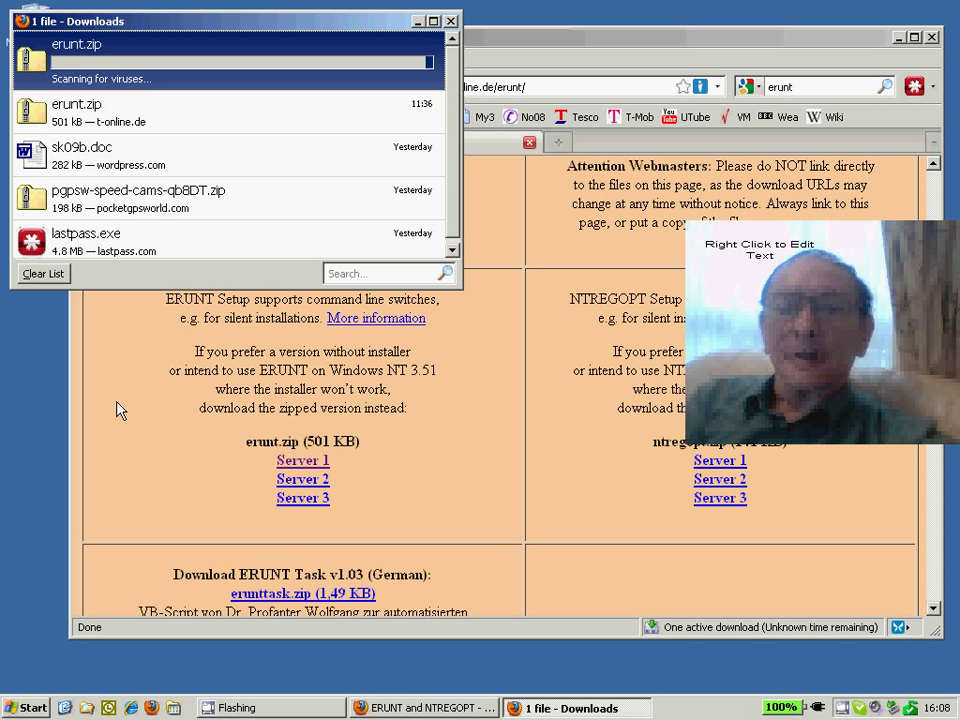
left_click(450, 21)
key("alt+F4")
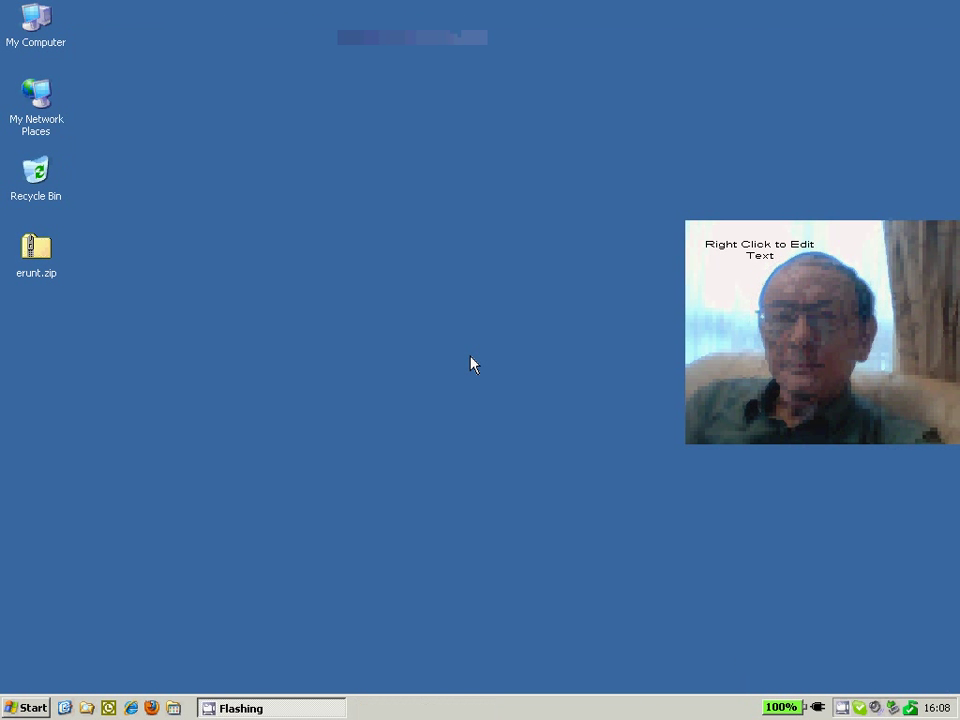
Open the downloaded erunt.zip archive from the desktop and select all its files.
double_click(33, 250)
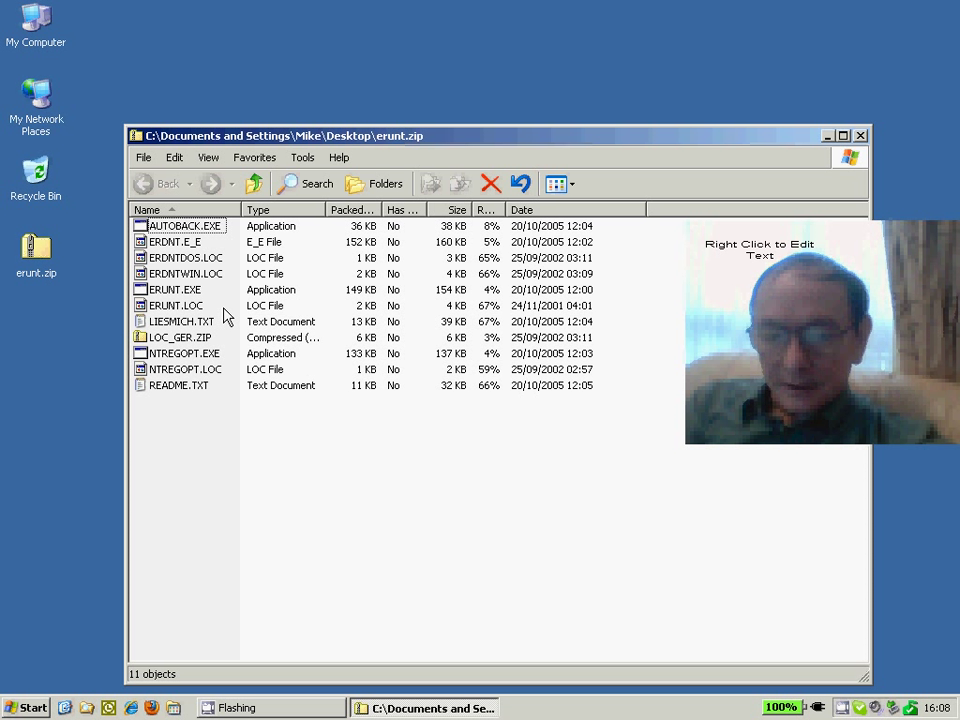
key("ctrl+a")
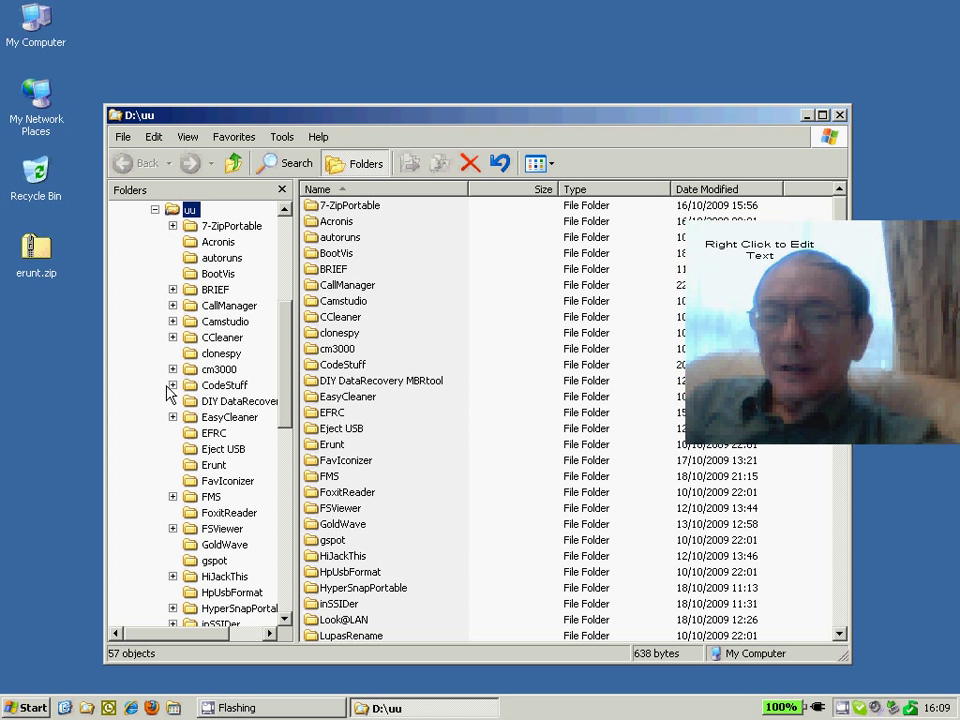
Open the Erunt folder in D:\uu and launch ERUNT.EXE.
left_click(190, 433)
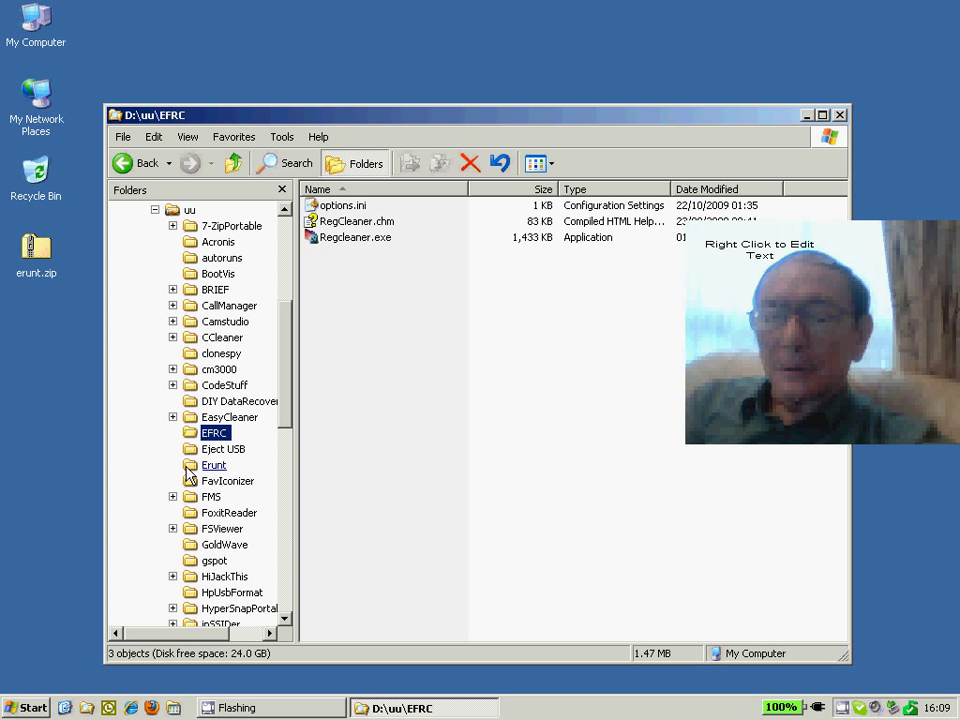
left_click(196, 468)
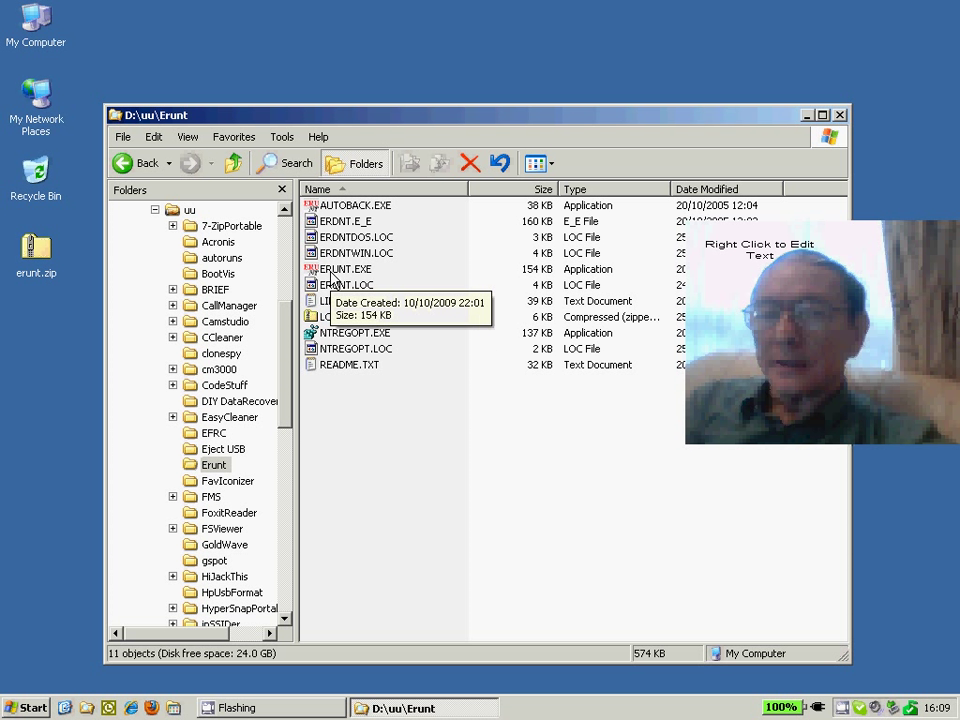
left_click(341, 277)
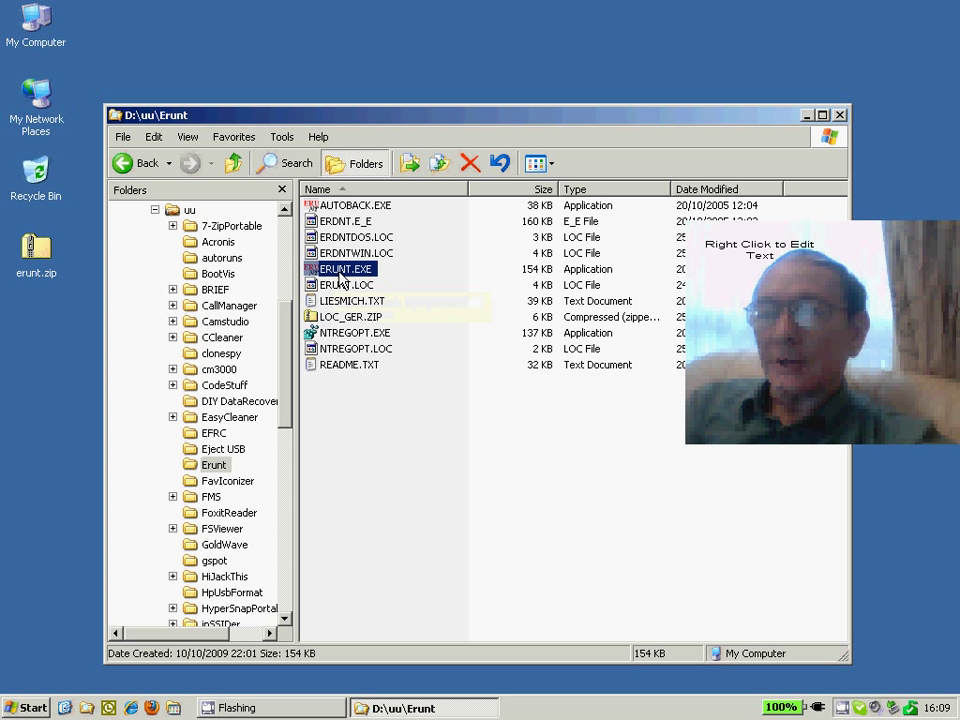
double_click(341, 272)
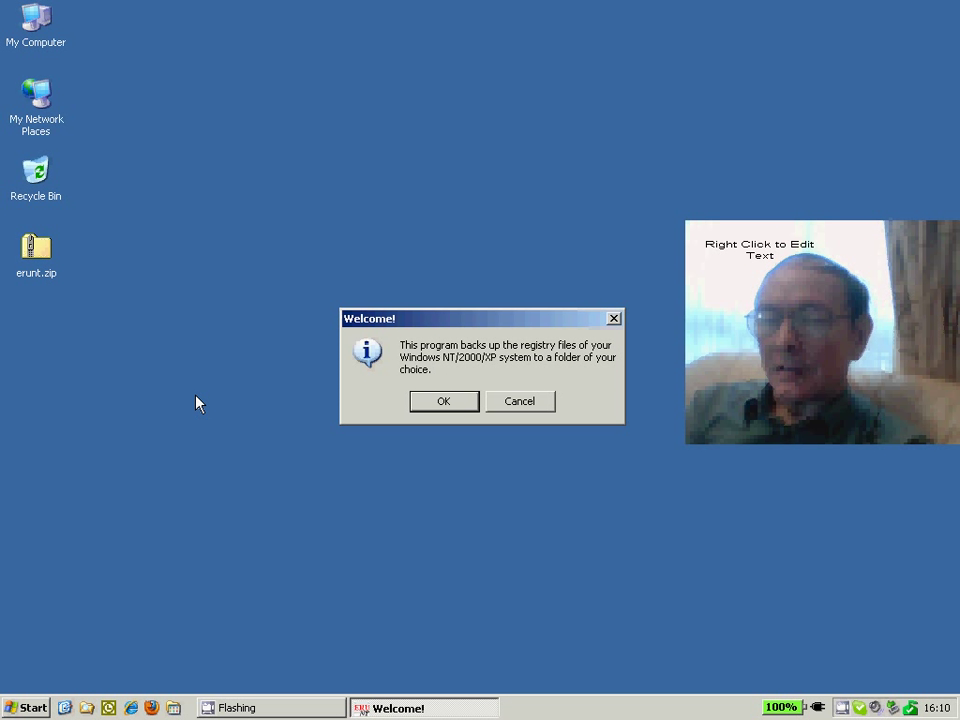
Back up the system and current user registries to C:\windows\ERDNT\22-10-2009, creating that folder, and close the completion notice.
key("Return")
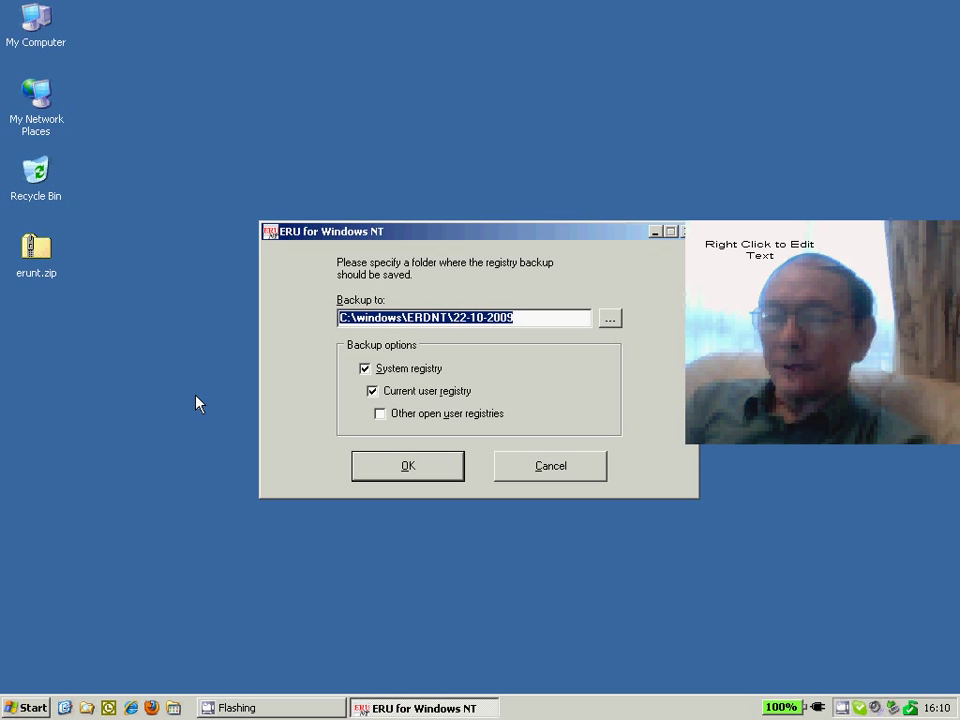
key("Return")
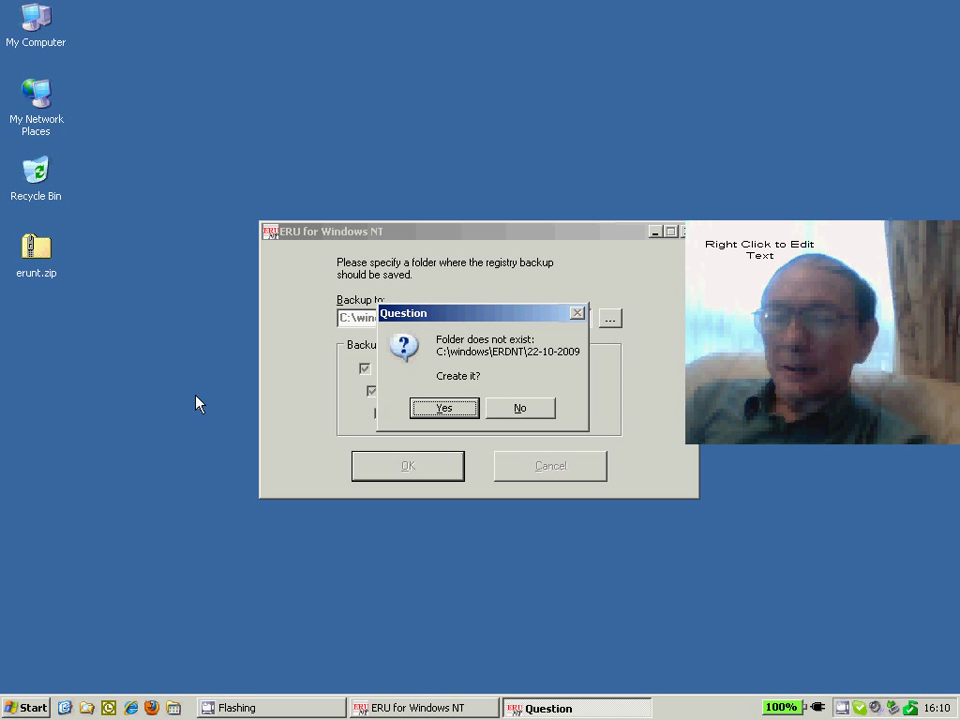
key("Return")
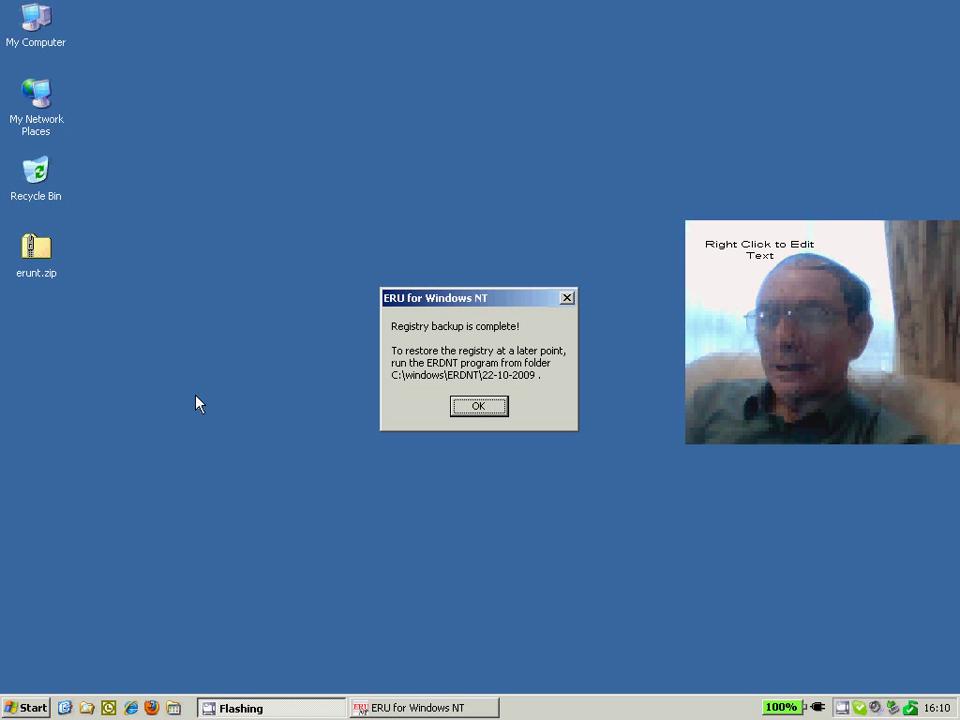
key("Return")
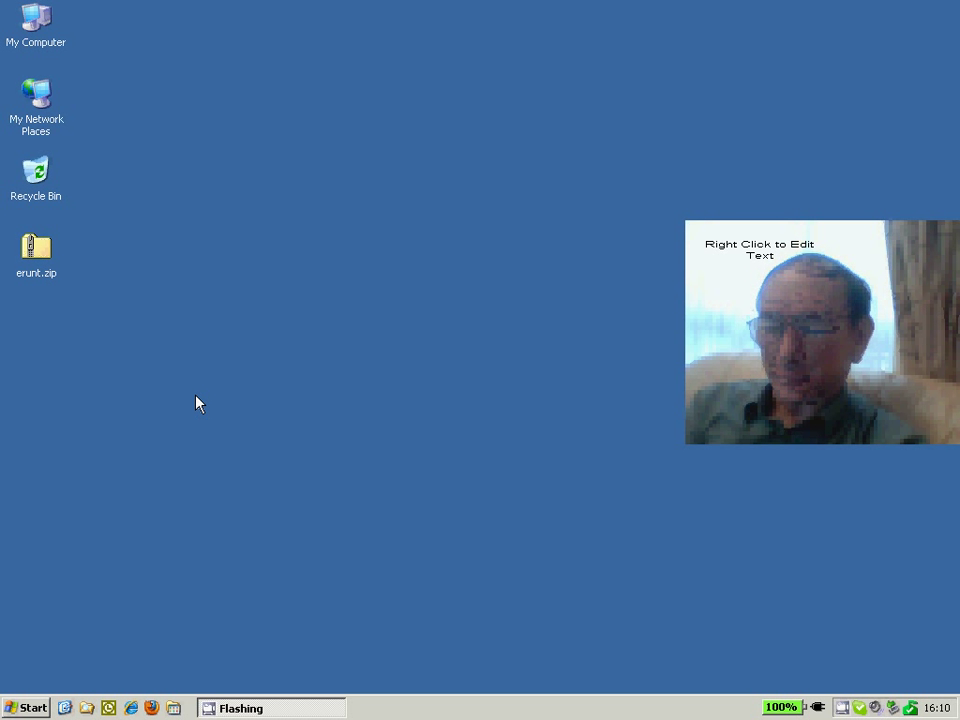
Browse in Windows Explorer to the 22-10-2009 backup folder inside C:\WINDOWS\ERDNT.
key("super+e")
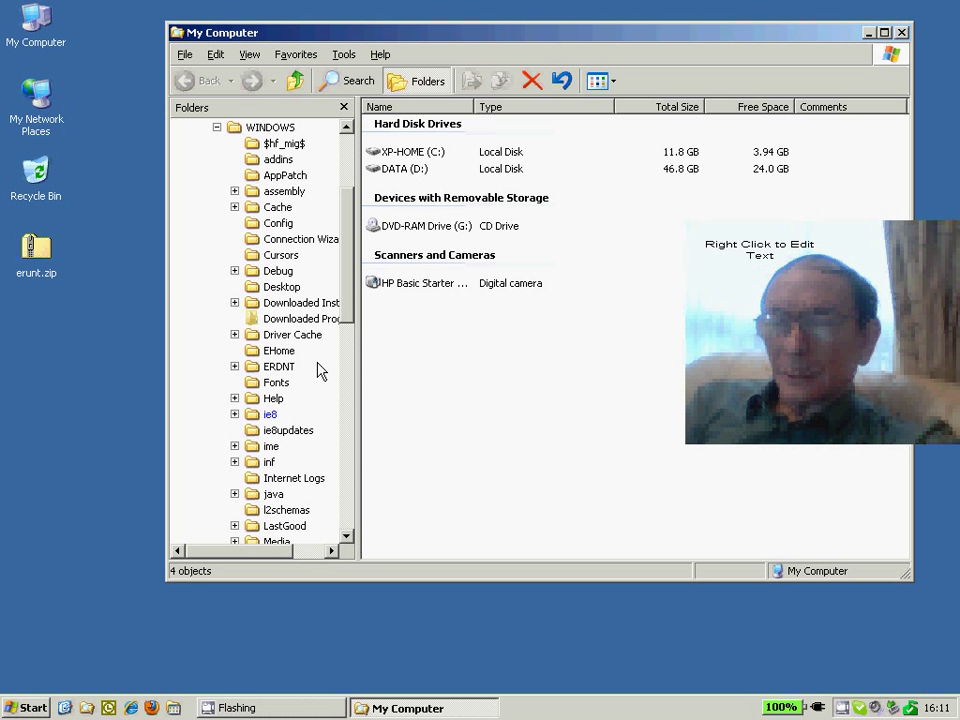
left_click(234, 367)
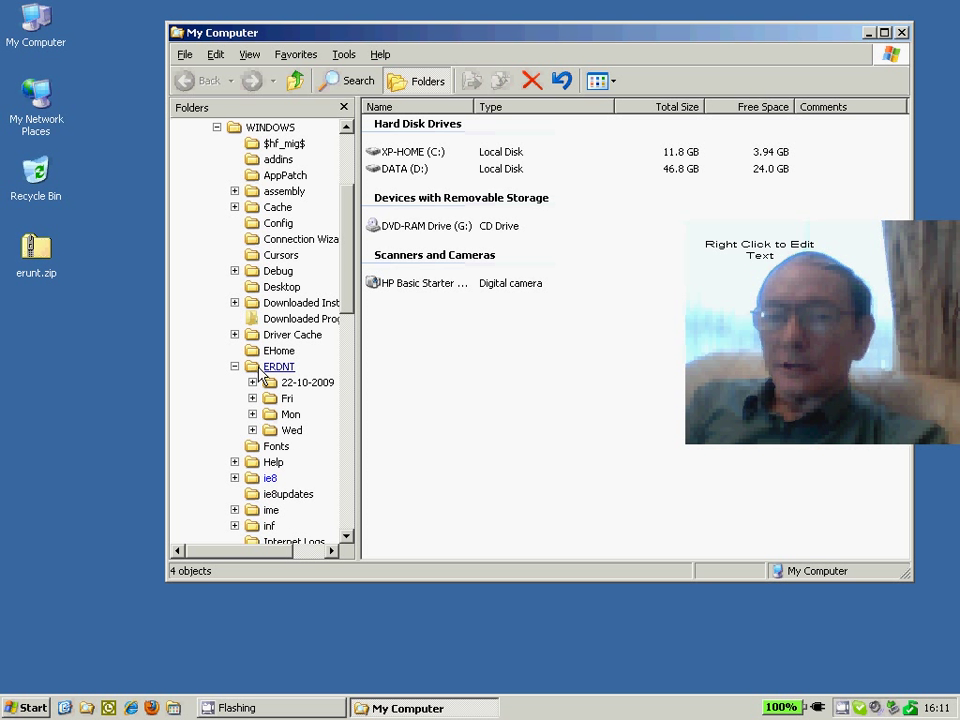
left_click(262, 370)
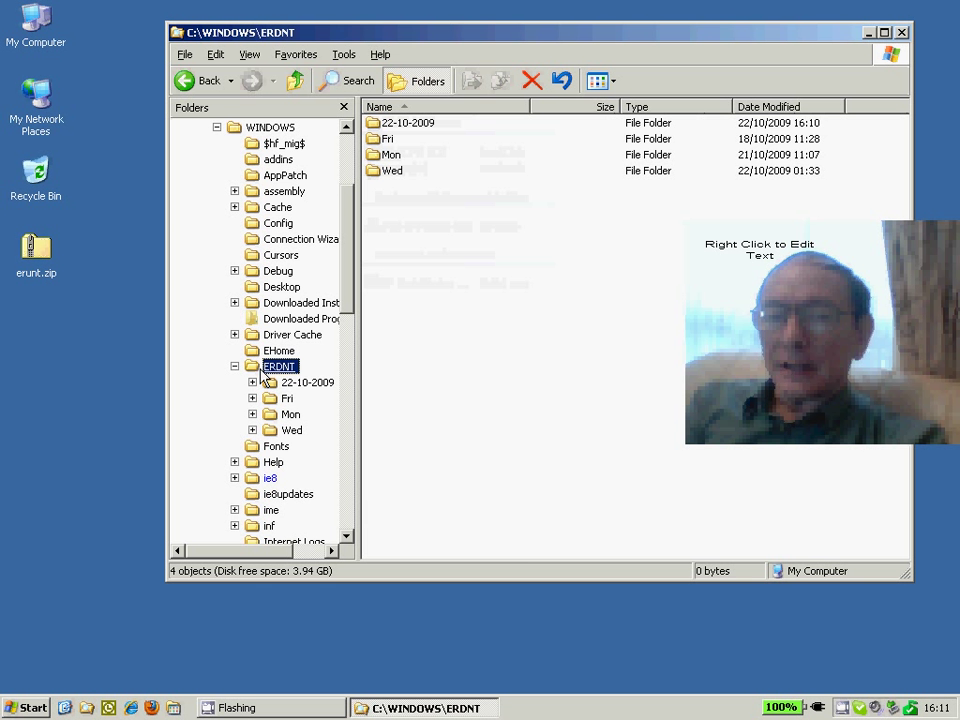
left_click(270, 384)
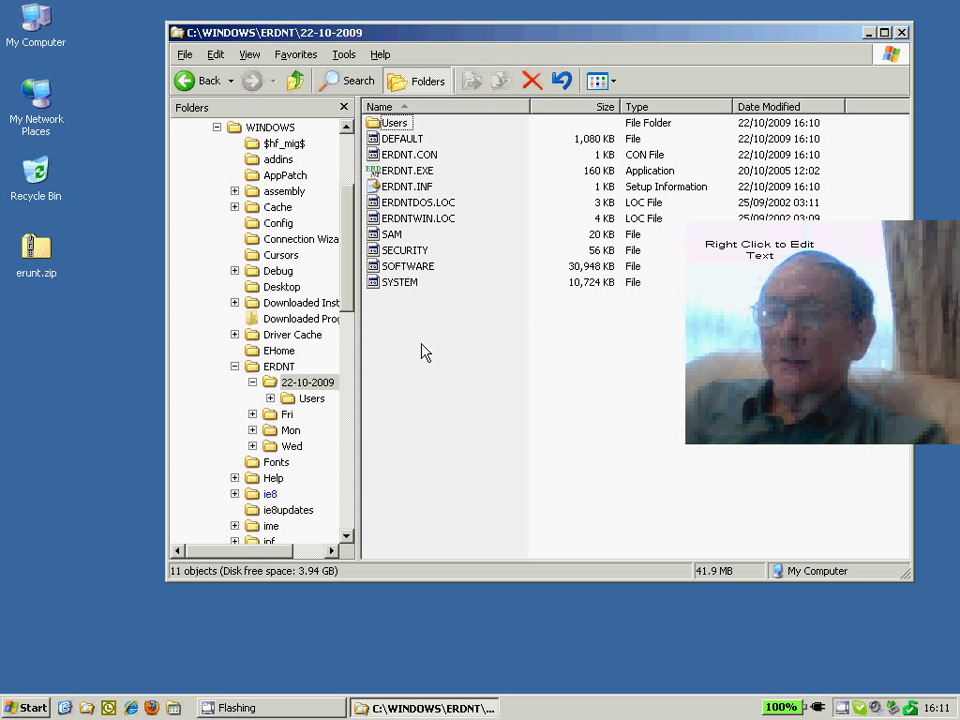
Launch ERDNT.EXE from the backup folder and start restoring the system and current user registries in NT mode.
double_click(403, 173)
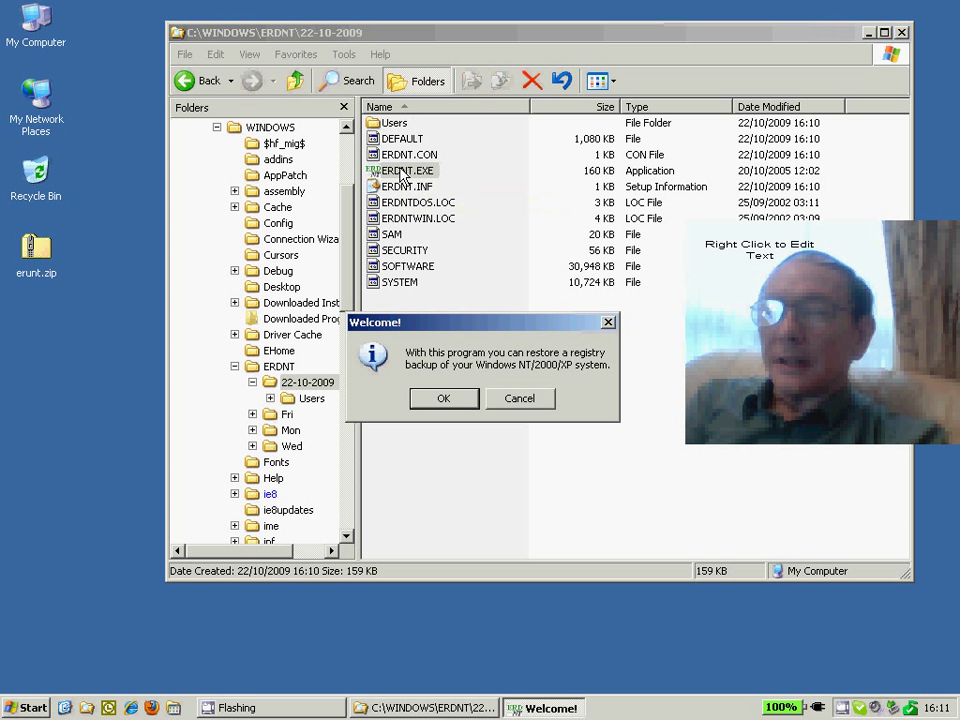
left_click(436, 400)
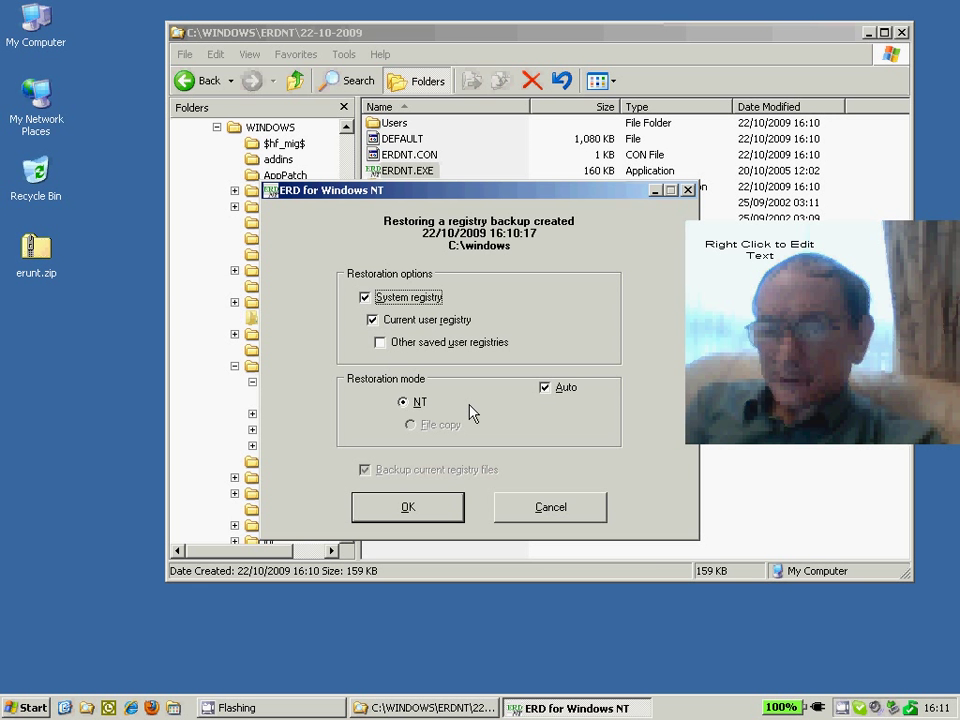
left_click_drag(381, 195, 337, 217)
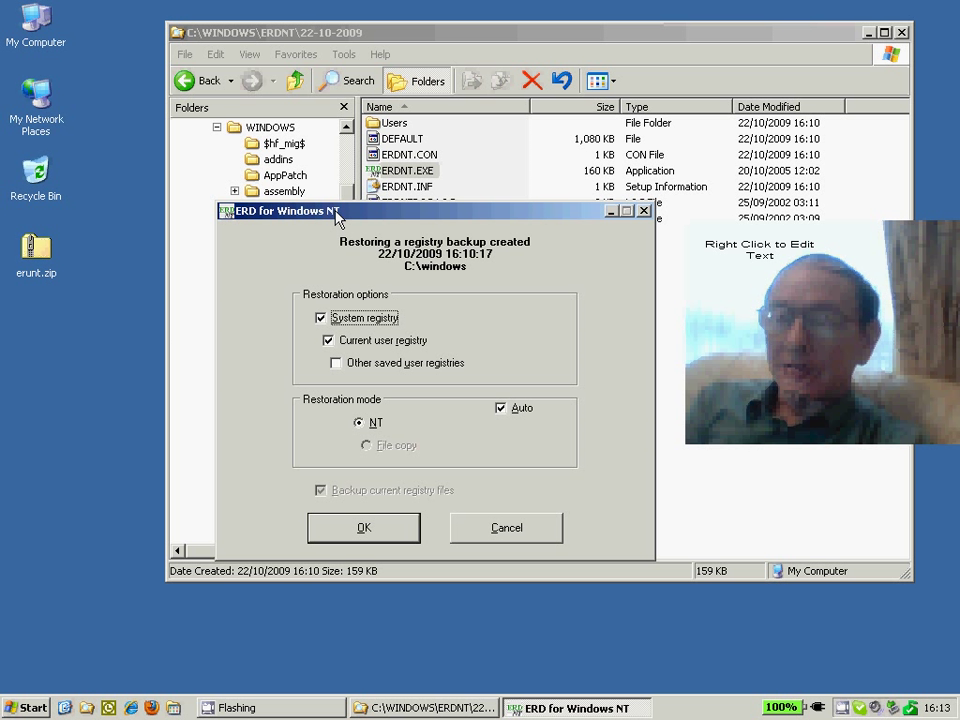
key("Return")
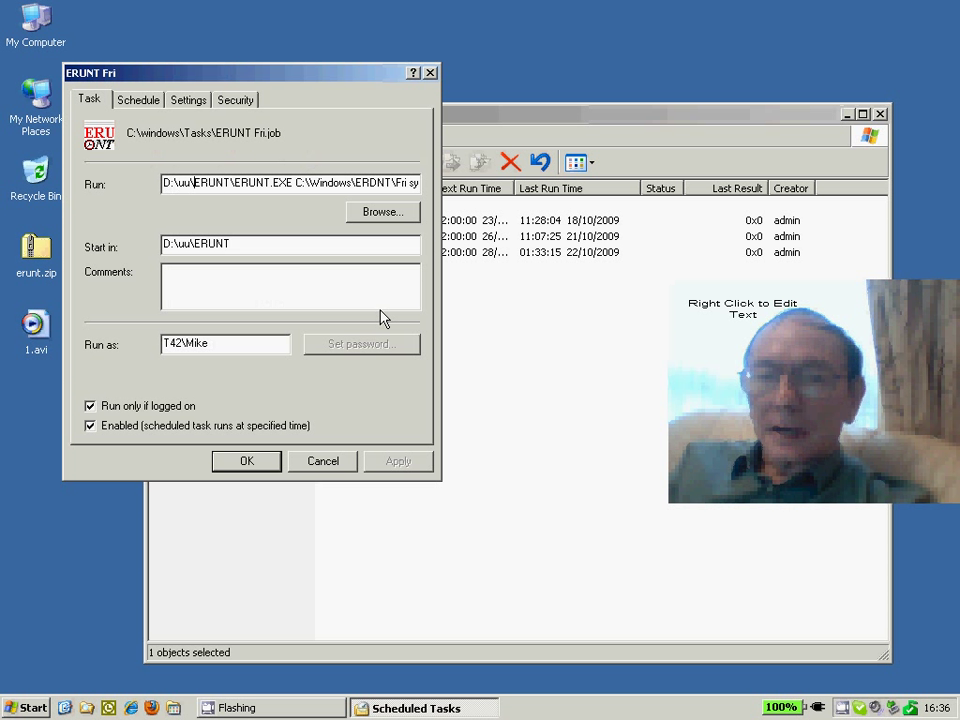
Examine the ERUNT Fri task's full Run command and its schedule settings, and close the task's properties.
key("ctrl+Right")
key("ctrl+Right")
key("ctrl+Right")
key("ctrl+Right")
key("ctrl+Right")
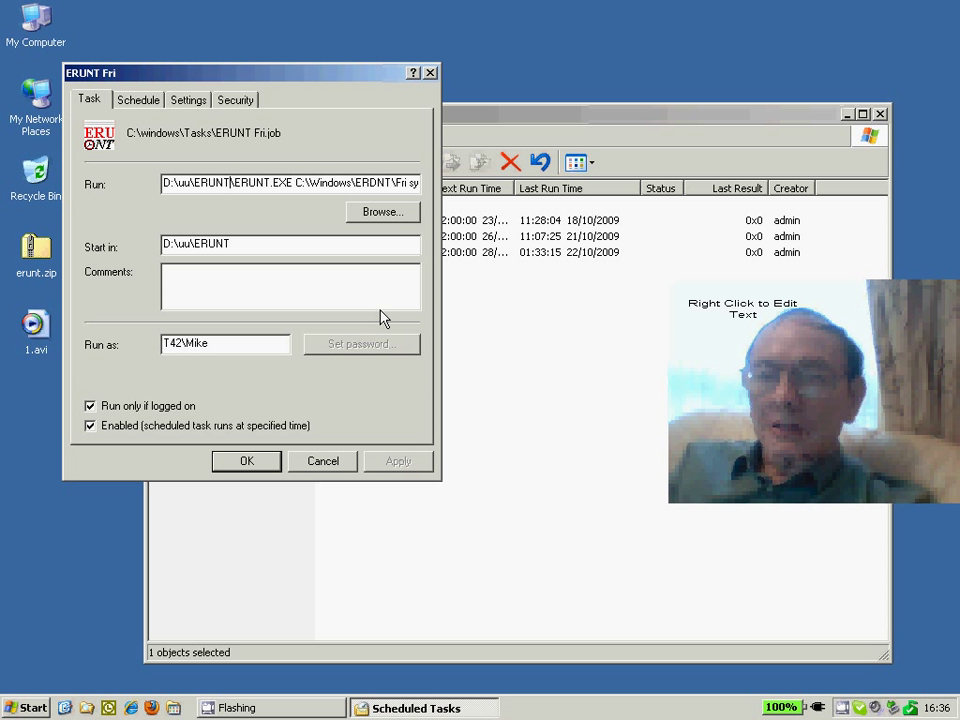
key("ctrl+Right")
key("ctrl+Right")
key("ctrl+Right")
key("ctrl+Right")
key("ctrl+Right")
key("ctrl+Right")
key("ctrl+Right")
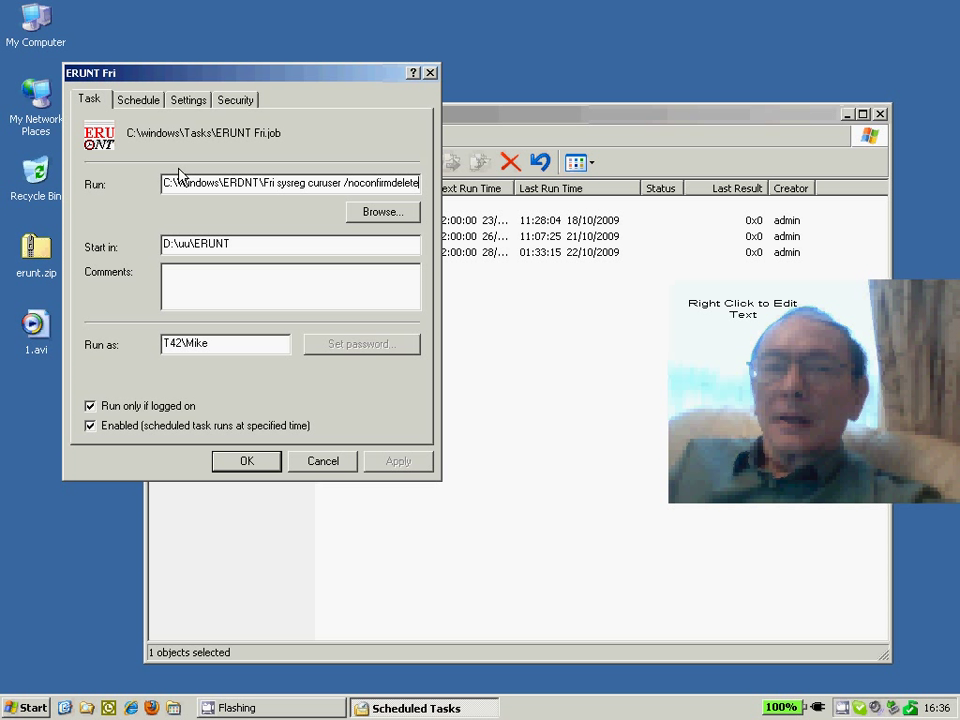
left_click(142, 102)
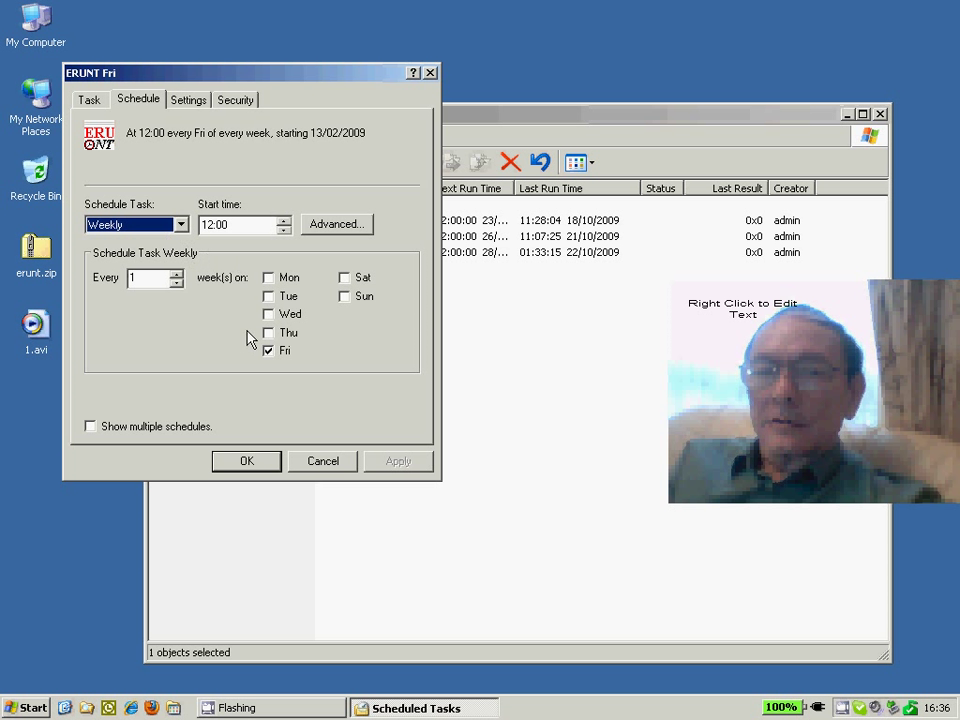
left_click(430, 73)
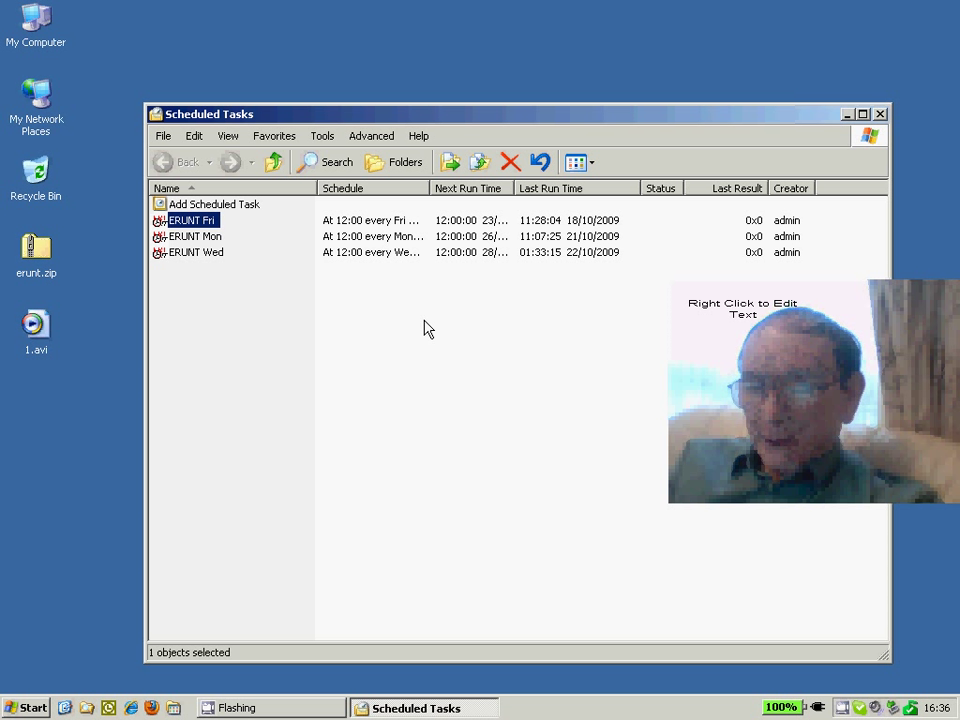